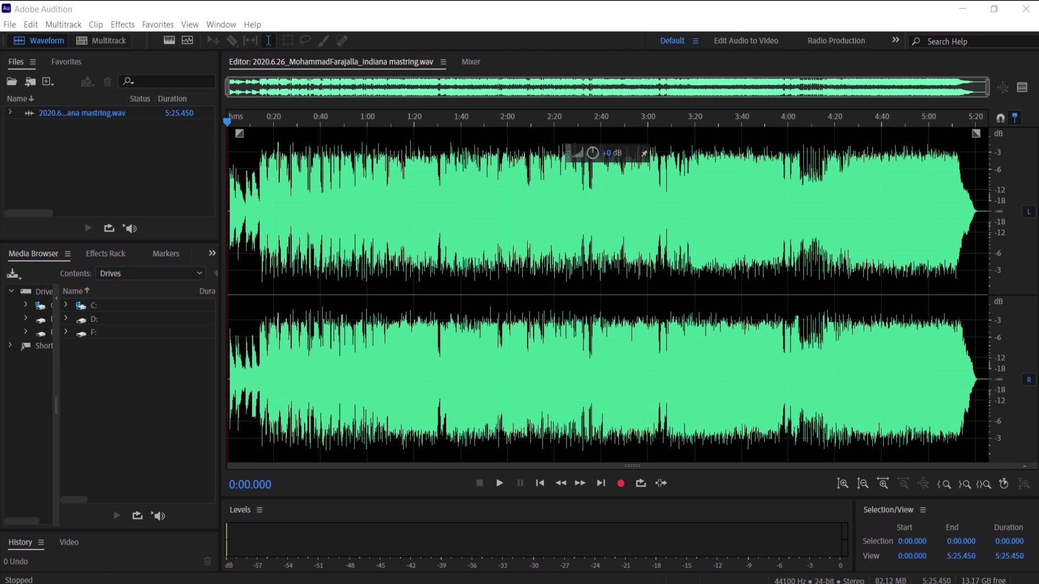
Preview the original song from about 0:08 and again from about 1:31.
{"action": "left_click", "coordinate": [247, 117]}
{"action": "key", "text": "space"}
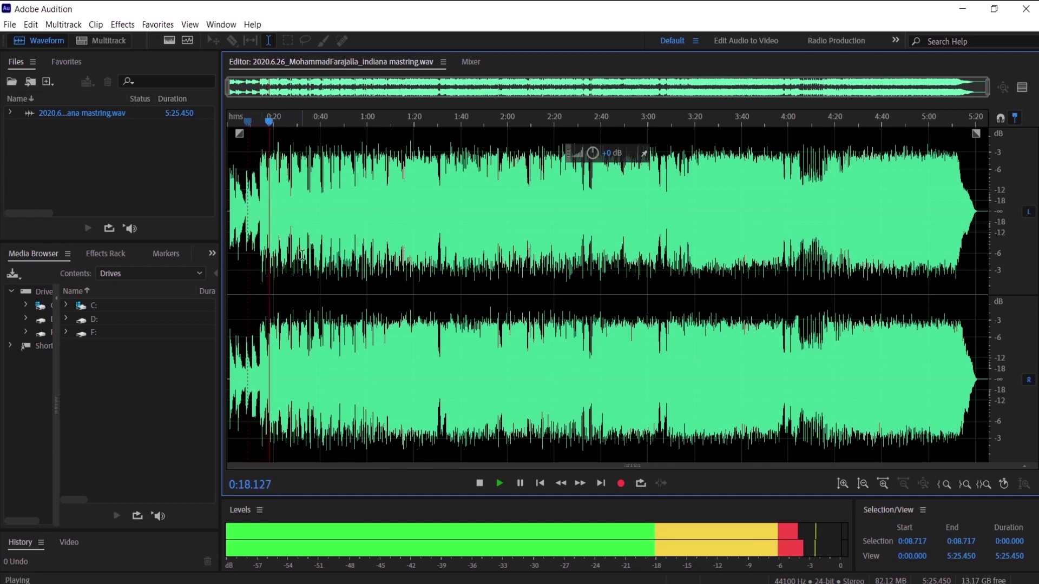
{"action": "key", "text": "space"}
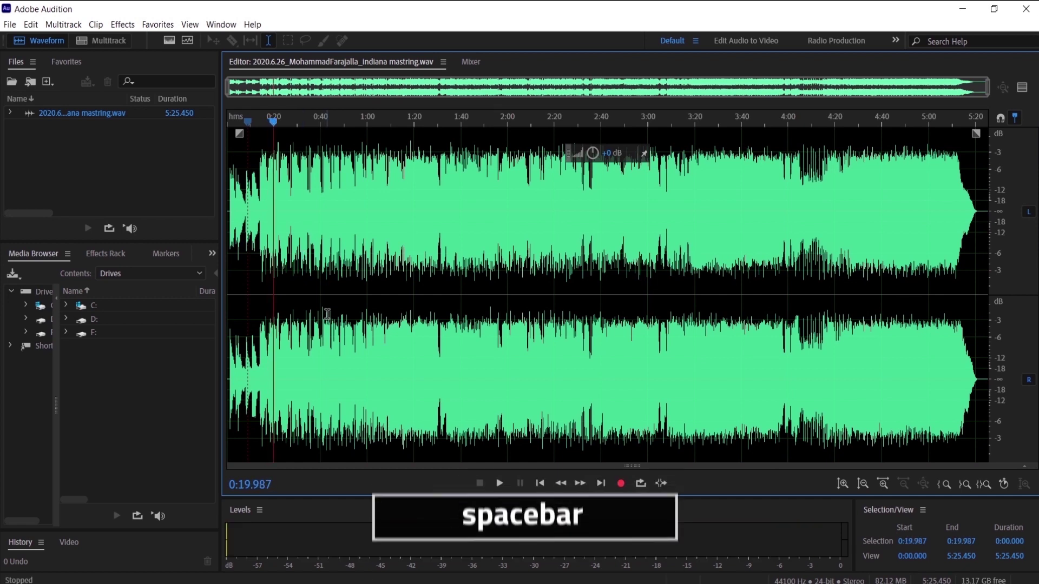
{"action": "left_click", "coordinate": [441, 117]}
{"action": "key", "text": "space"}
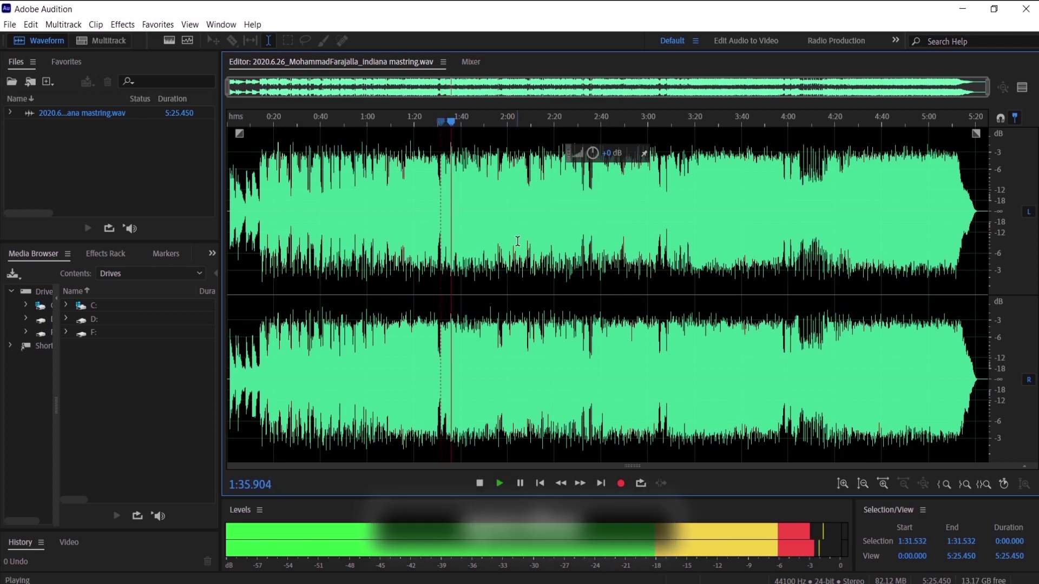
{"action": "key", "text": "space"}
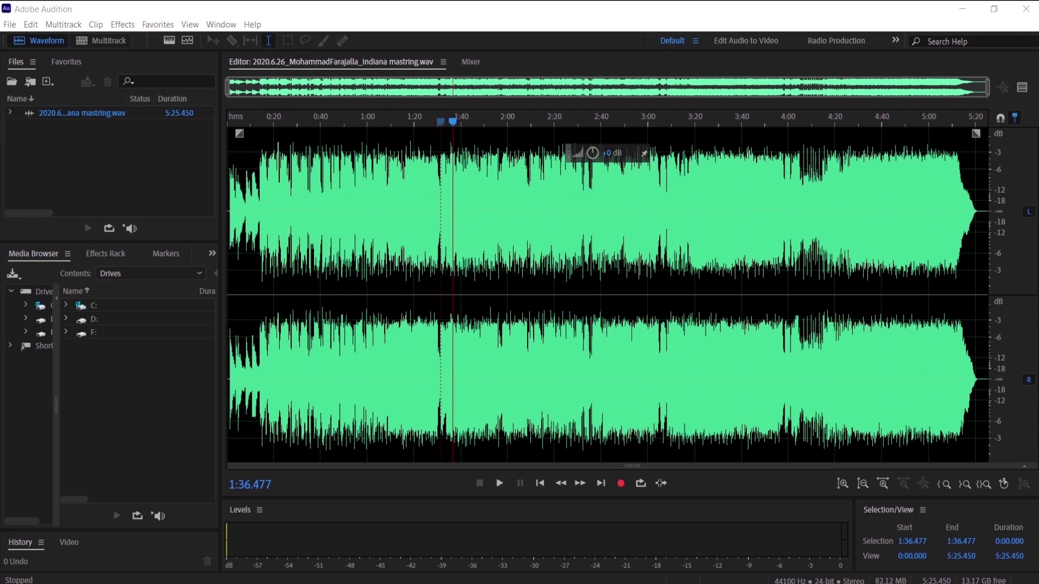
Apply Effects > Reverse to the entire song, with the playhead near 1:52.
{"action": "left_click", "coordinate": [489, 244]}
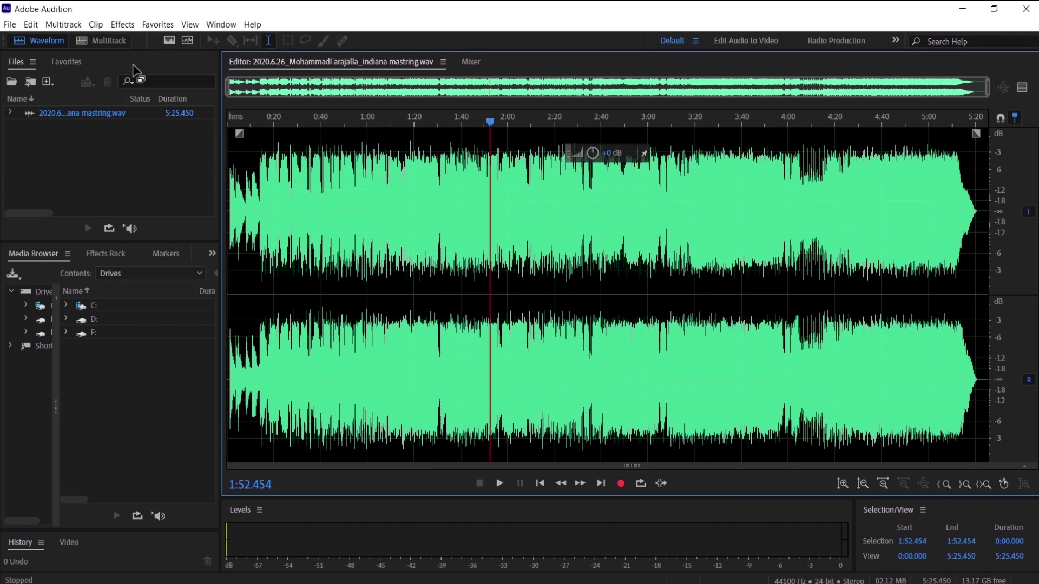
{"action": "left_click", "coordinate": [123, 24]}
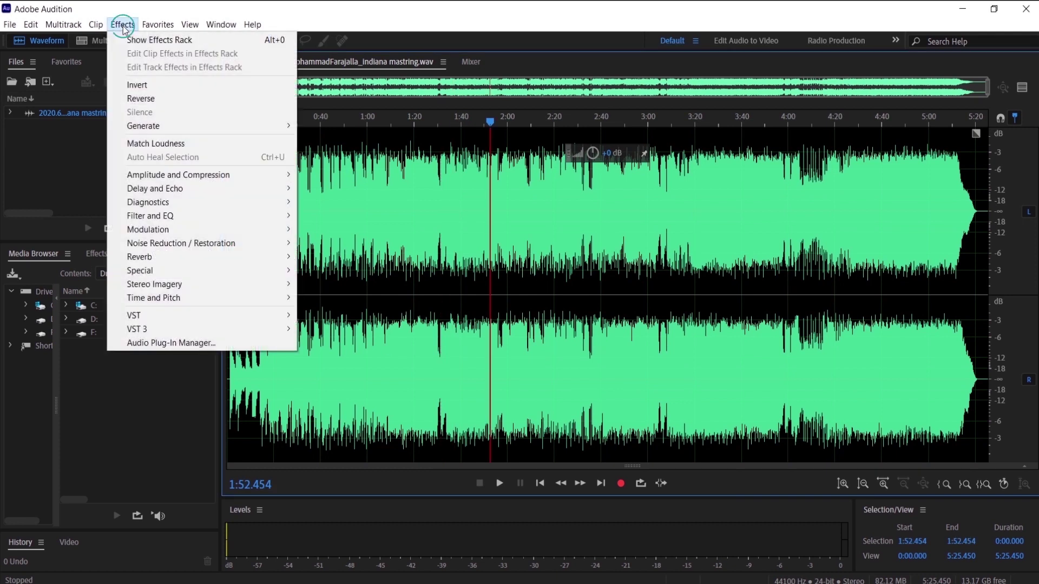
{"action": "left_click", "coordinate": [140, 99]}
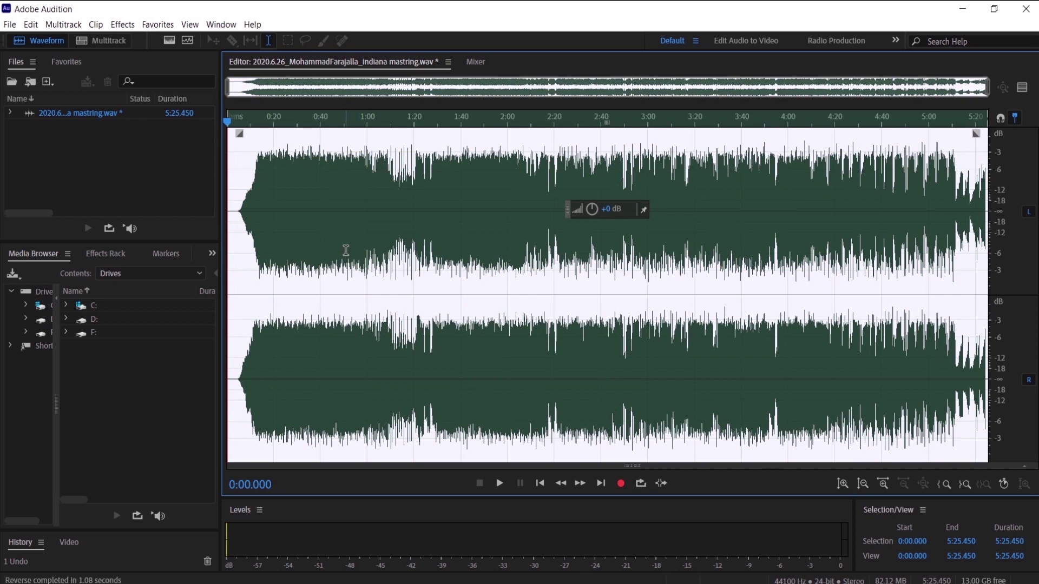
Audition the reversed song from its start and from around 1:46.
{"action": "left_click", "coordinate": [242, 124]}
{"action": "key", "text": "space"}
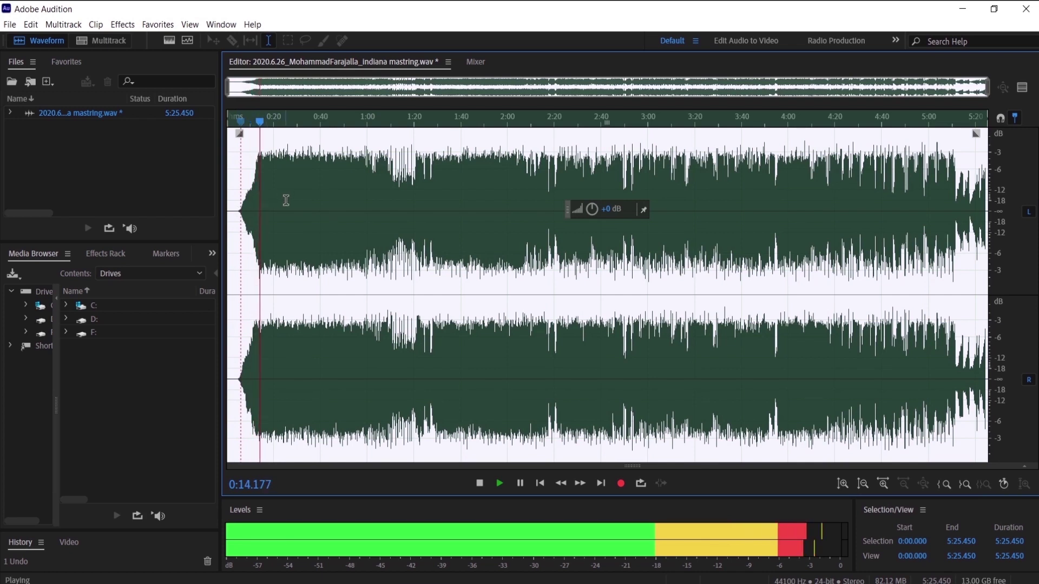
{"action": "key", "text": "space"}
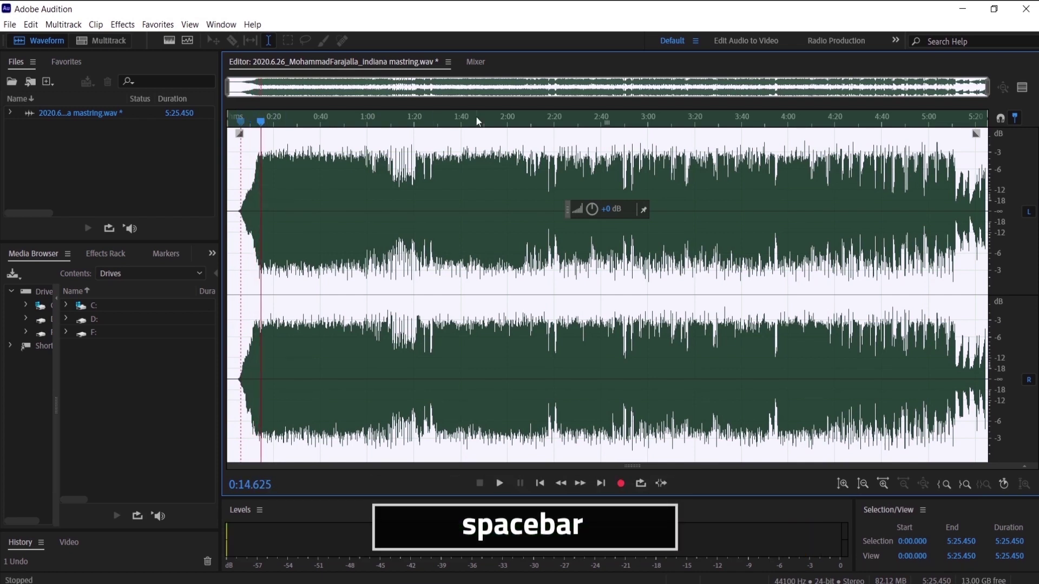
{"action": "left_click", "coordinate": [478, 120]}
{"action": "key", "text": "space"}
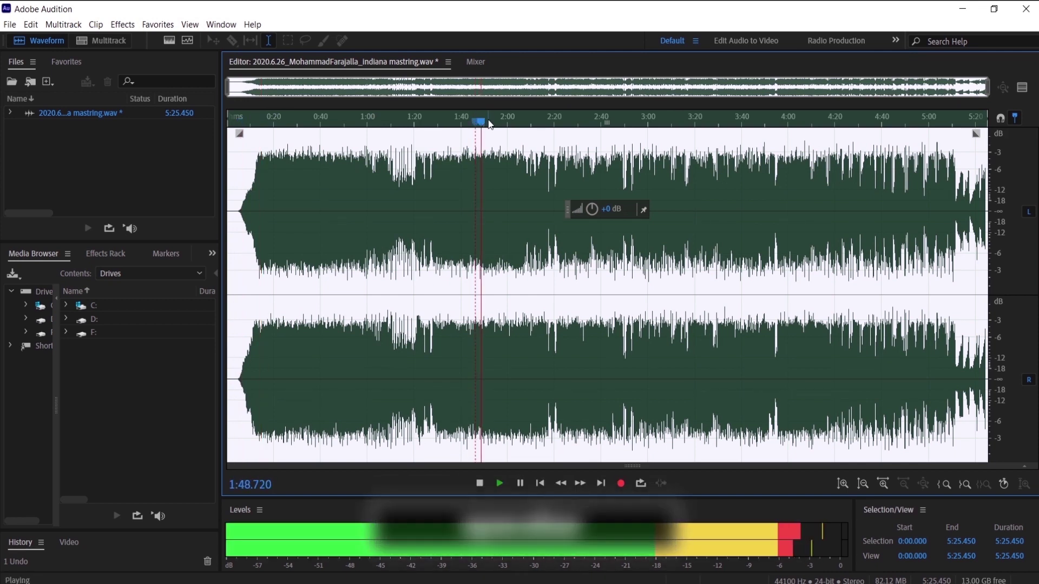
{"action": "key", "text": "space"}
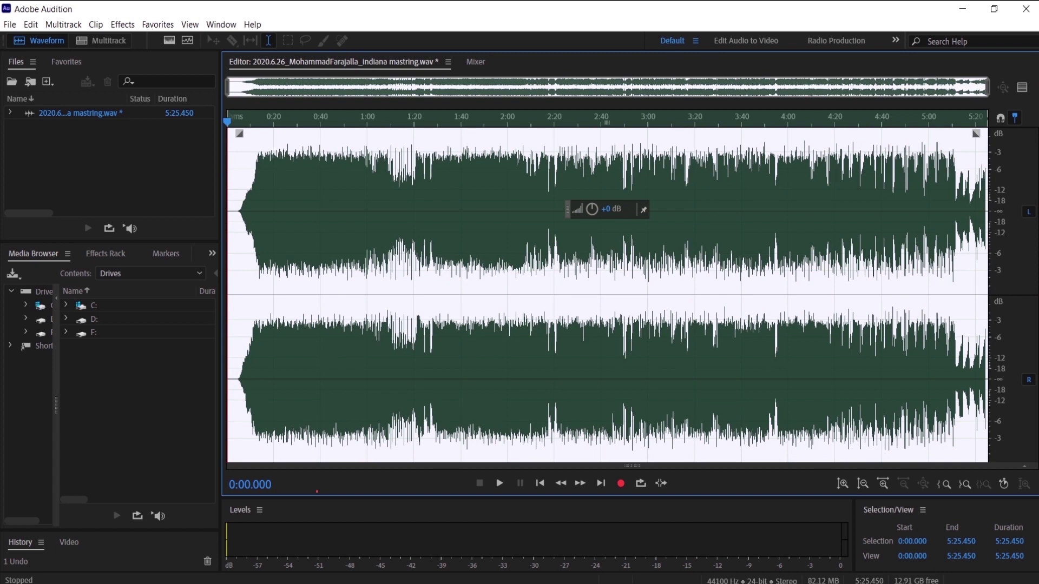
Select 1:59.428–2:09.017 and apply Effects > Reverse to only that region.
{"action": "left_click_drag", "start_coordinate": [507, 342], "coordinate": [529, 342]}
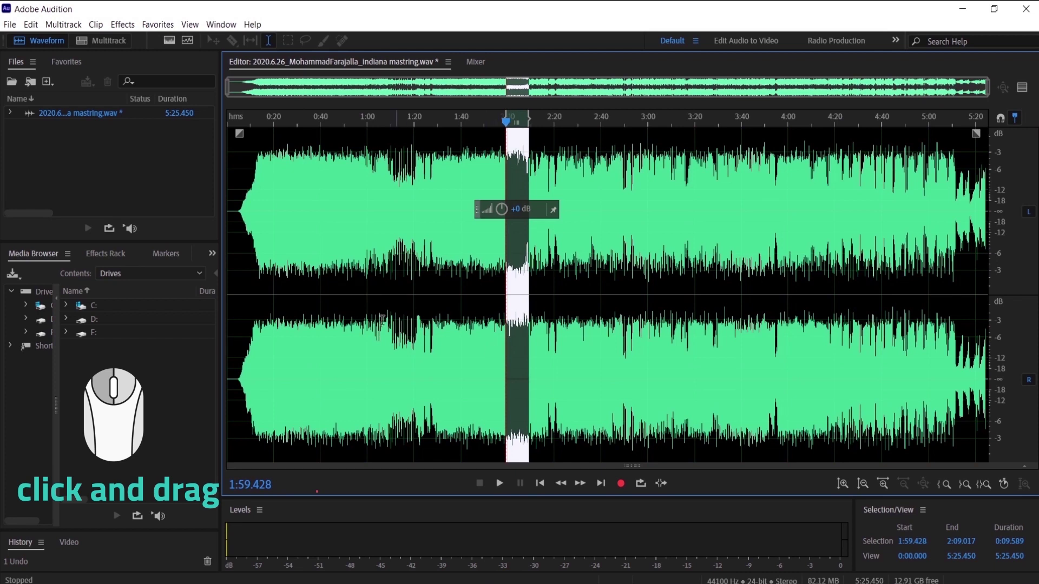
{"action": "left_click", "coordinate": [123, 24]}
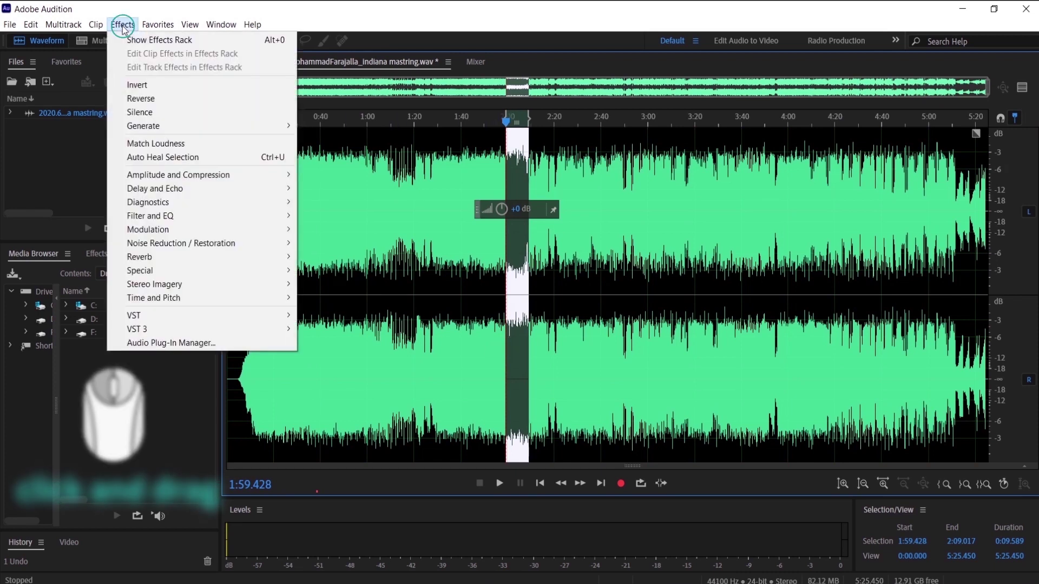
{"action": "left_click", "coordinate": [144, 99]}
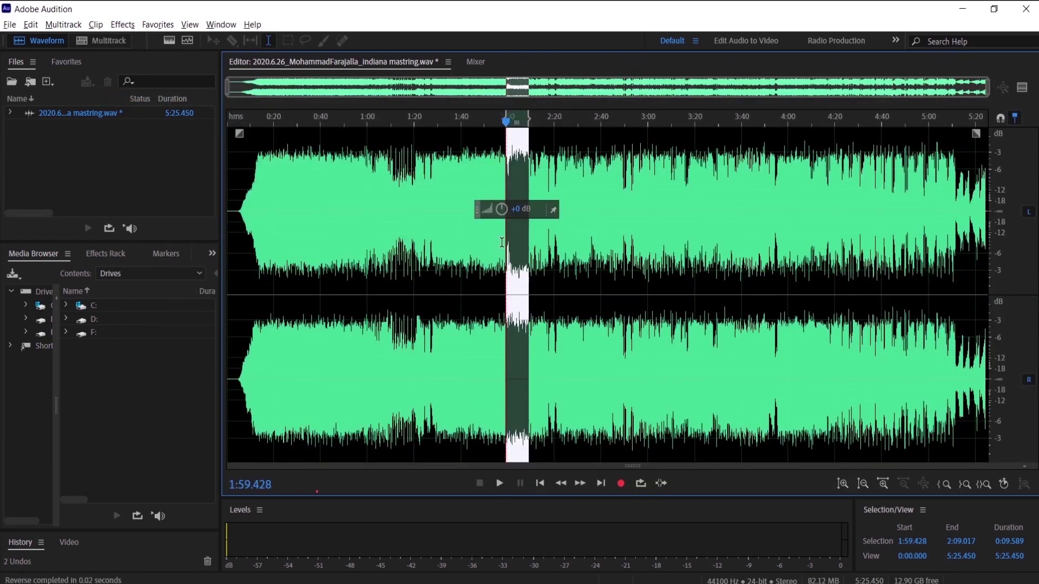
{"action": "scroll", "coordinate": [503, 242], "scroll_direction": "up", "scroll_amount": 3}
{"action": "scroll", "coordinate": [520, 244], "scroll_direction": "up", "scroll_amount": 2}
{"action": "key", "text": "alt"}
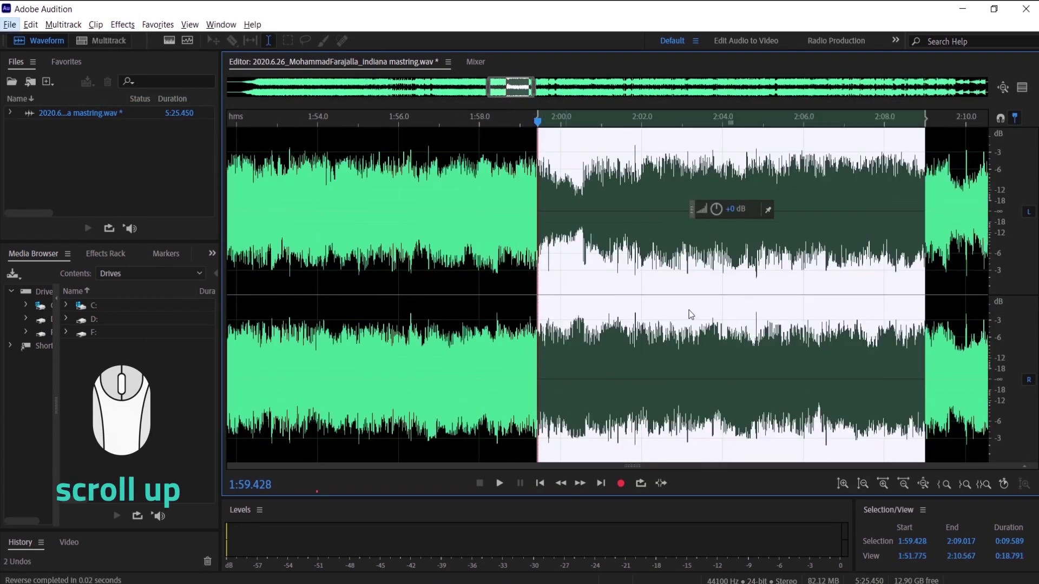
{"action": "key", "text": "alt"}
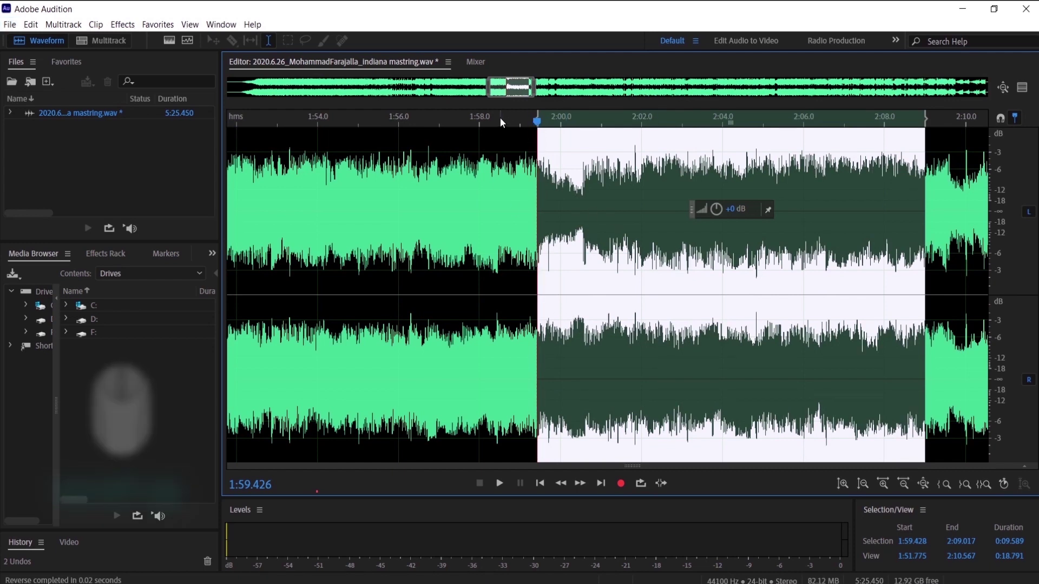
{"action": "left_click", "coordinate": [500, 122]}
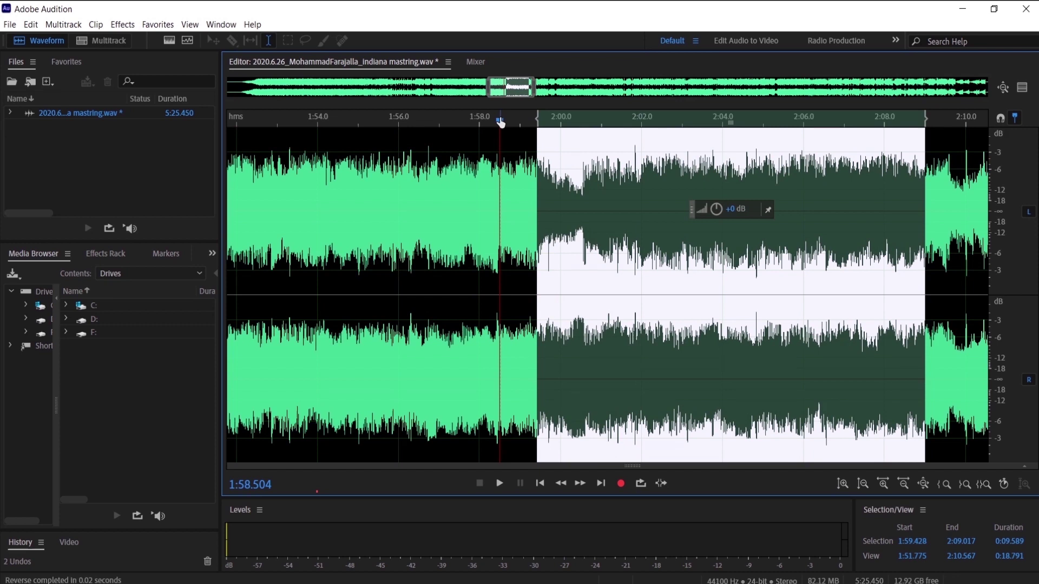
{"action": "key", "text": "space"}
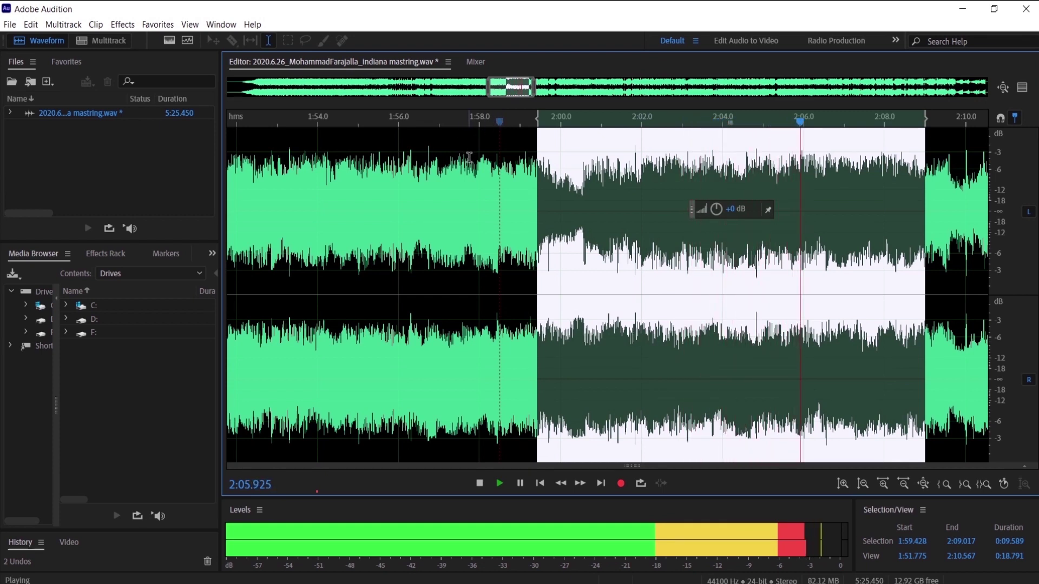
{"action": "key", "text": "space"}
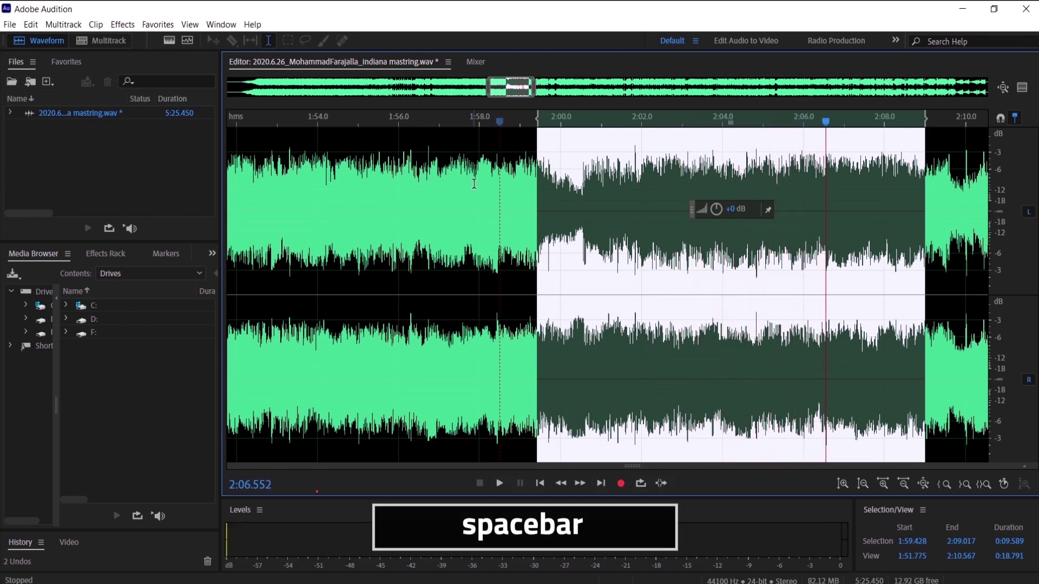